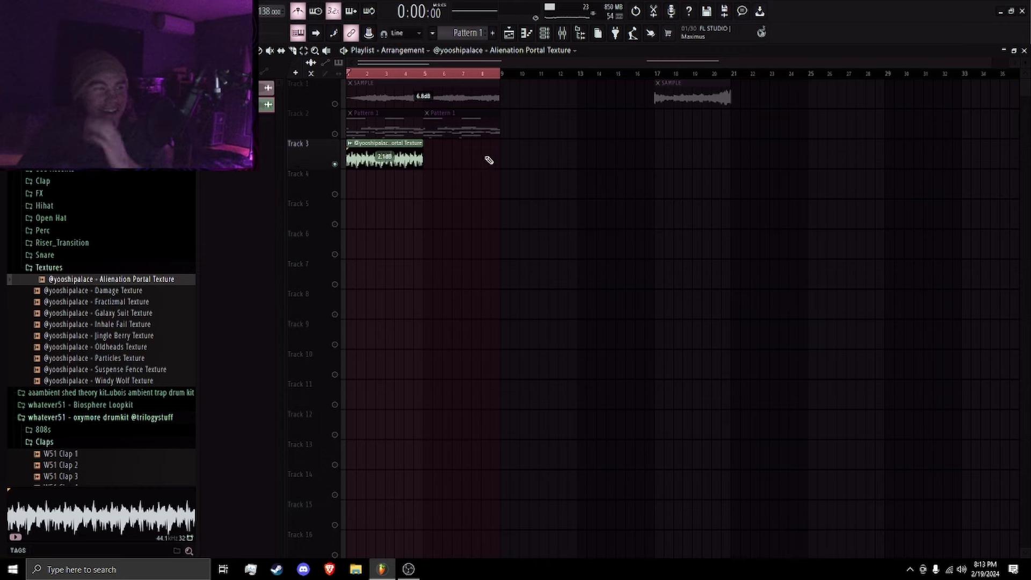
Step: Add a second Alienation Portal Texture clip directly after the first on Track 3 and deselect the pattern clips on the lower tracks
click(433, 162)
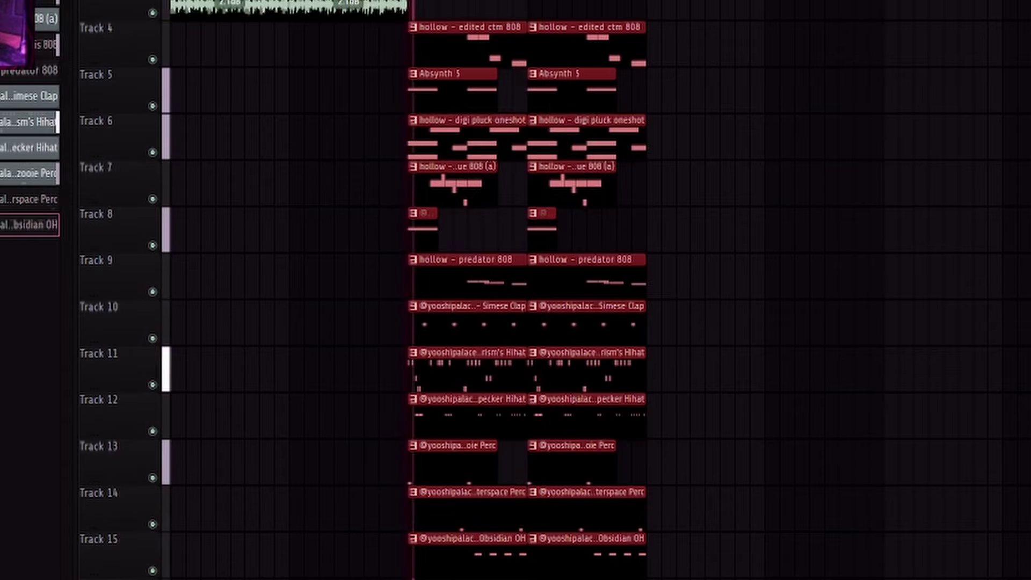
scroll(573, 50, up, 3)
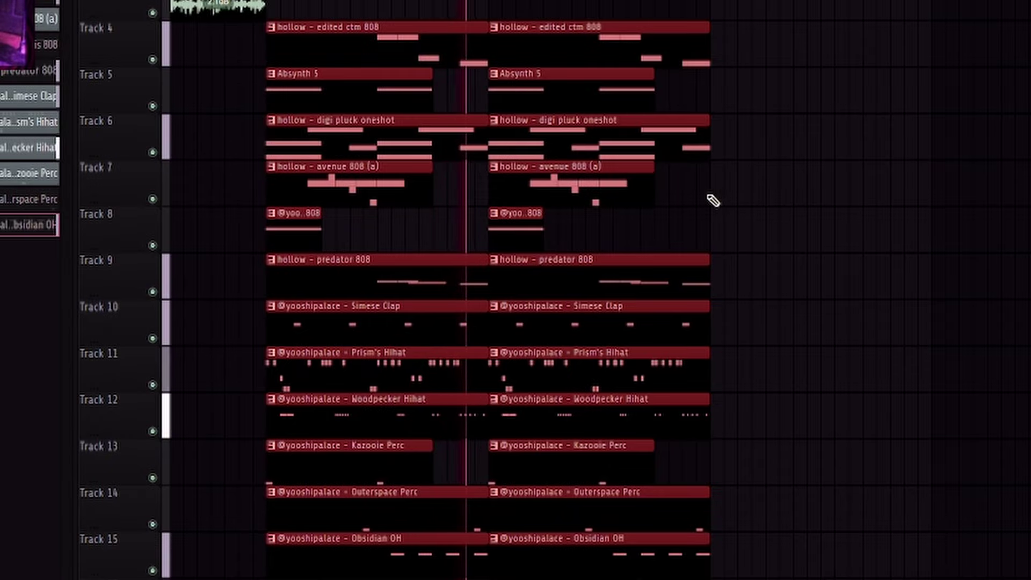
scroll(713, 200, down, 2)
ctrl+click(713, 199)
scroll(398, 151, up, 3)
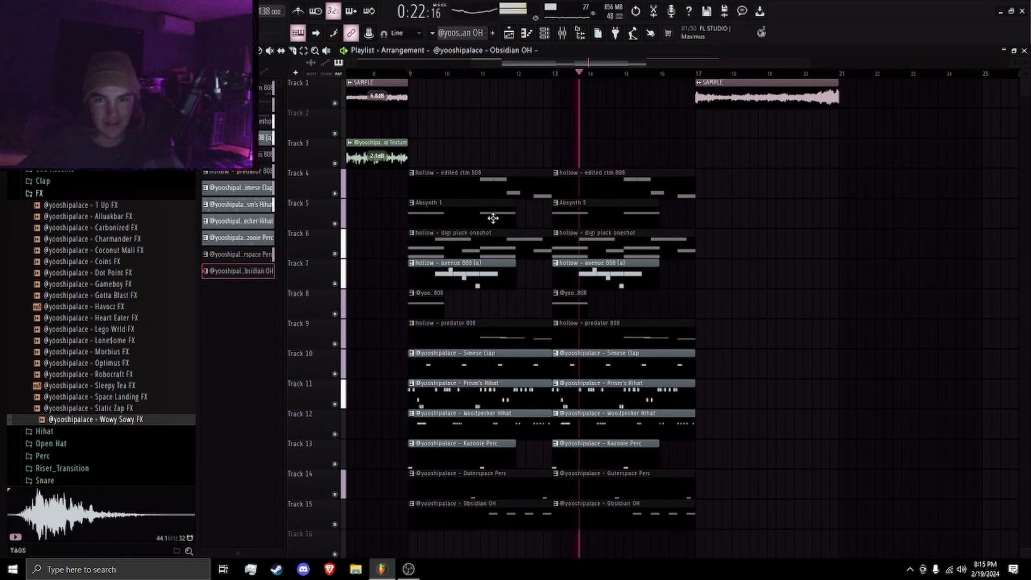
Step: Move the SAMPLE clip on Track 1 to start at bar 13 and place another copy of it at bar 9
drag(722, 97, 586, 96)
key(space)
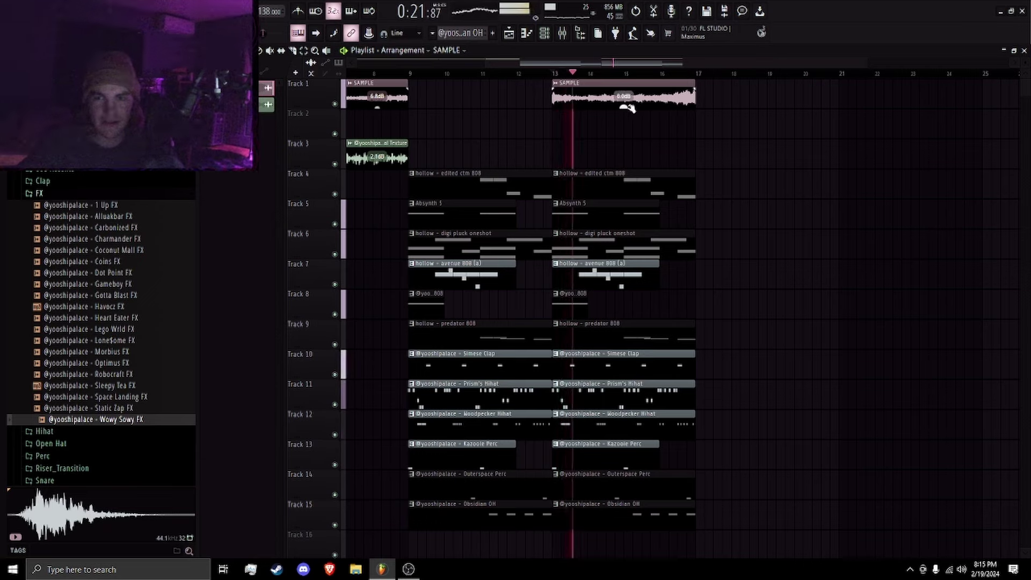
click(416, 100)
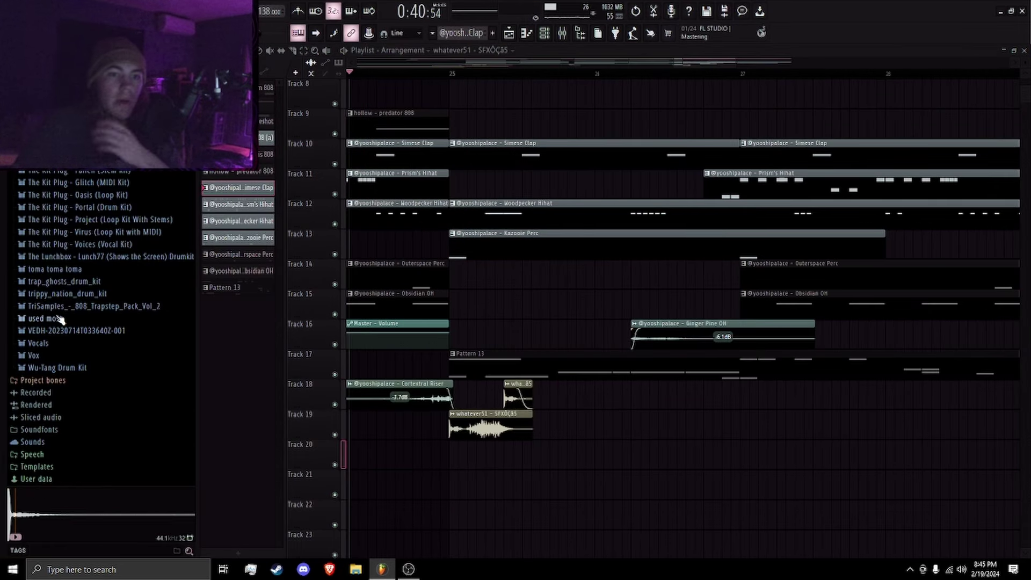
Step: Open the "used most" sample pack folder and browse the kits inside it
click(61, 319)
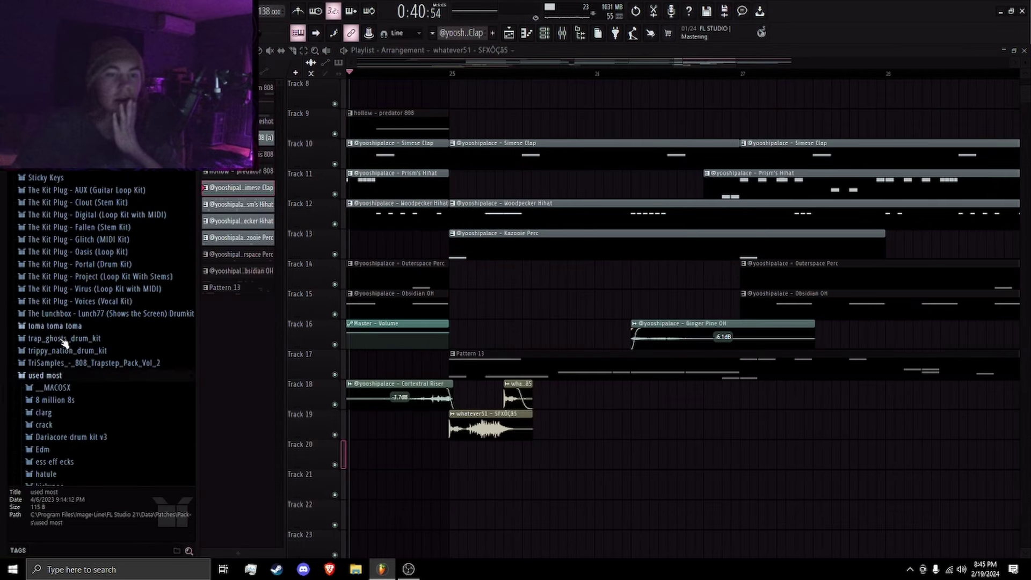
scroll(86, 349, down, 5)
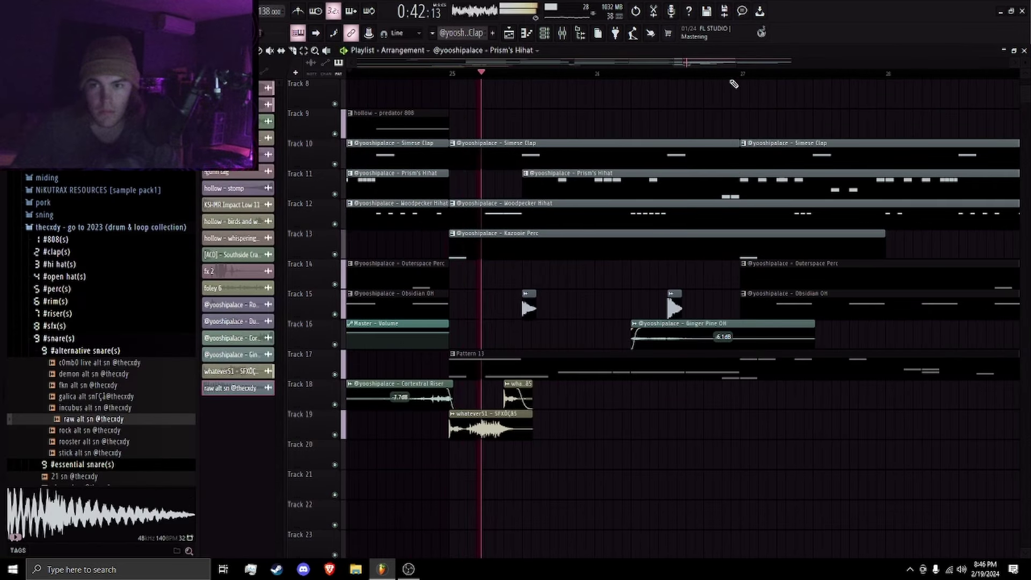
scroll(682, 317, down, 5)
drag(787, 153, 572, 229)
drag(556, 230, 544, 291)
ctrl+click(458, 251)
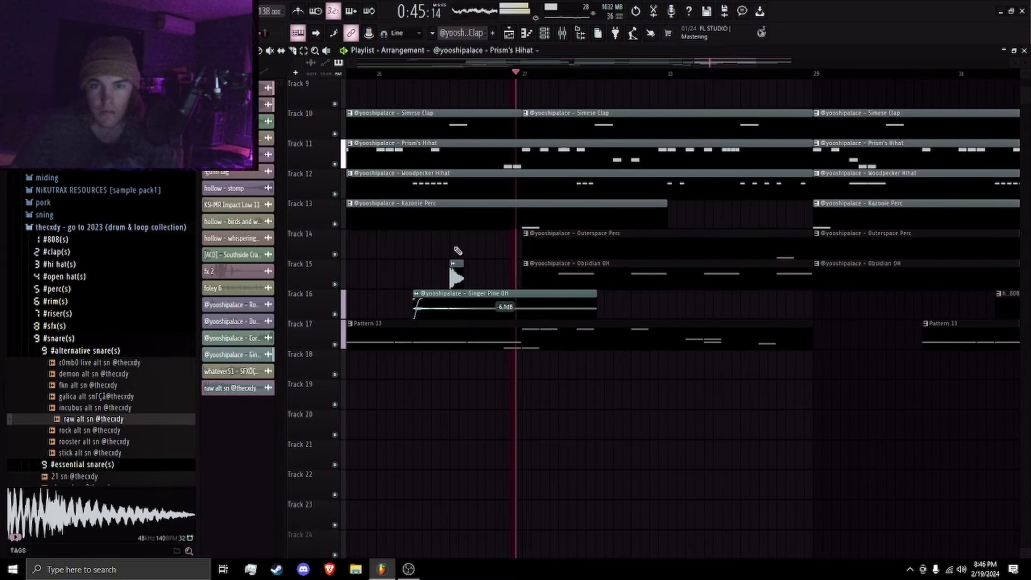
drag(473, 247, 529, 271)
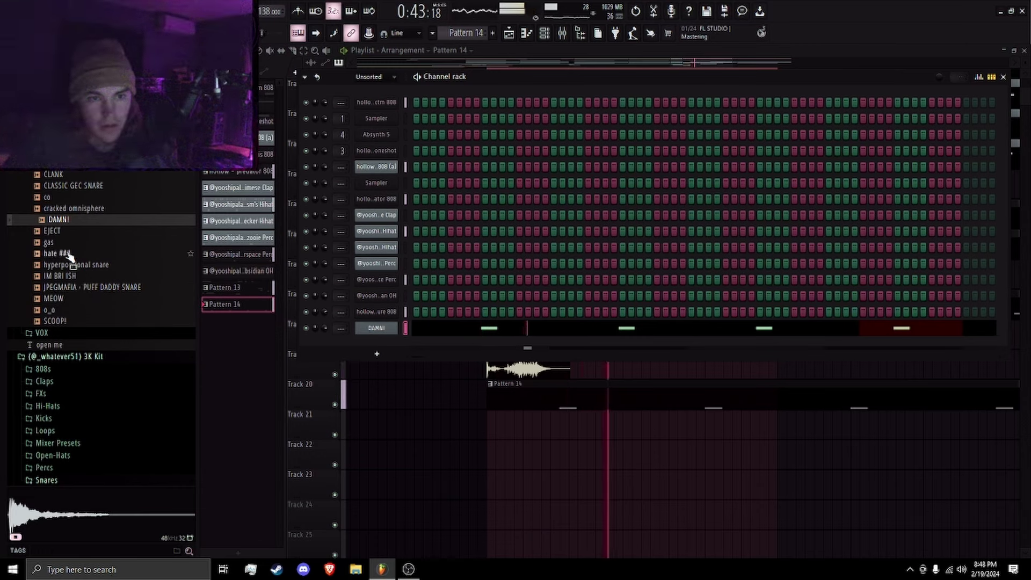
Step: Replace the DAMN! snare in the Pattern 14 channel with the gas sample and pick the hate ### sample
click(62, 246)
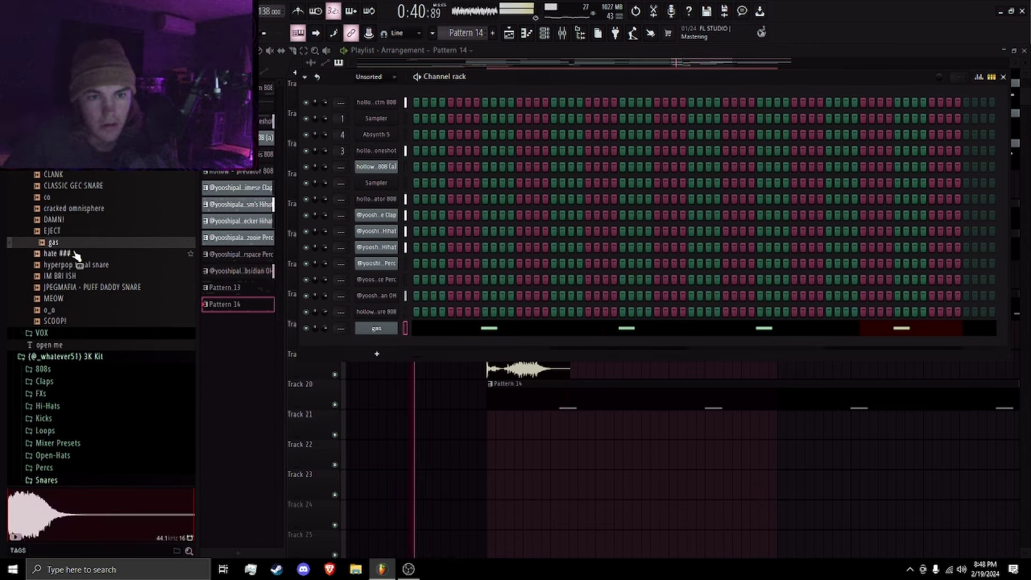
click(72, 254)
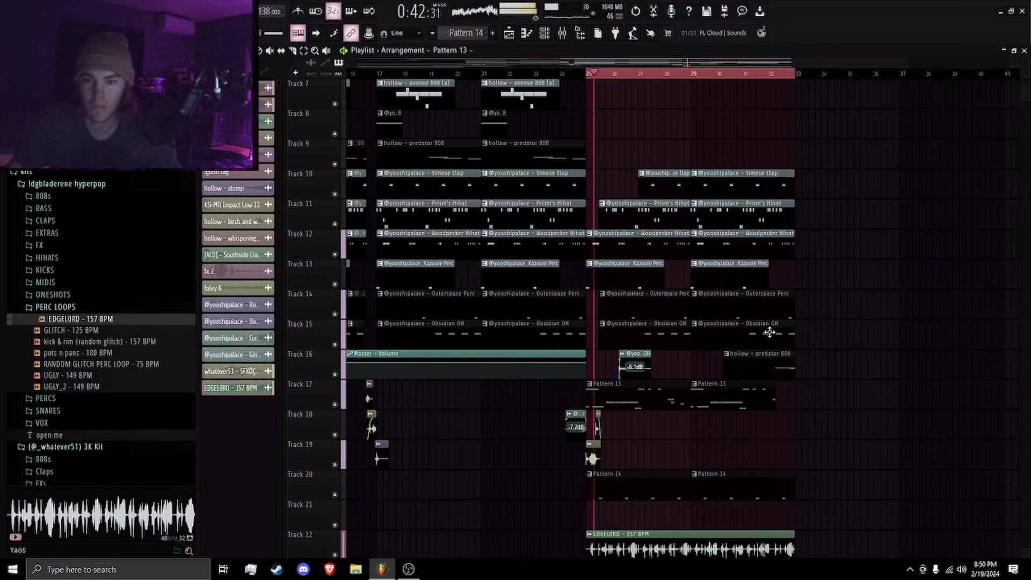
Step: Lower the EDGELORD - 157 BPM clip on Track 22 to about -1.9 dB and add a short fade-in at its start
scroll(691, 436, down, 4)
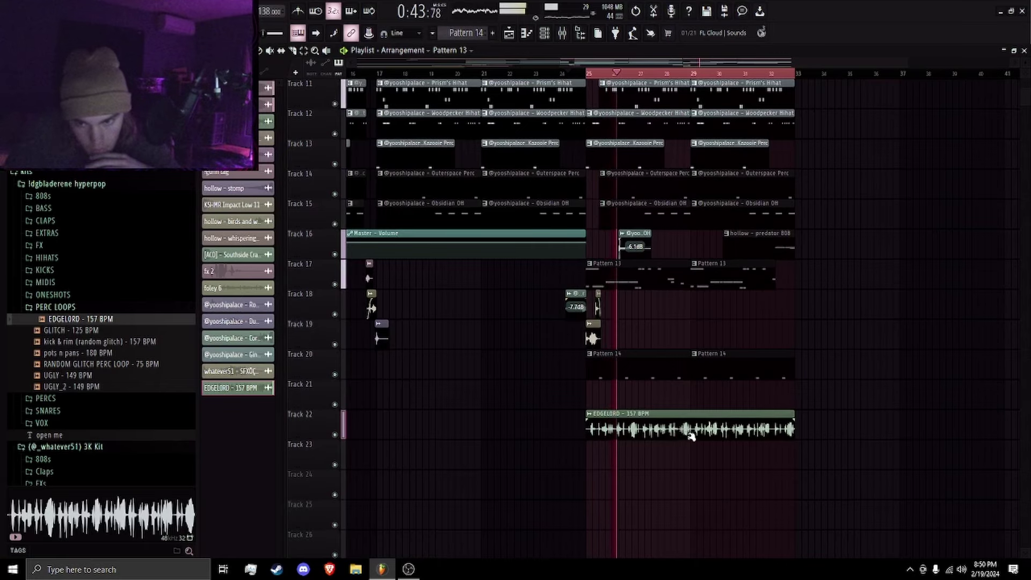
drag(691, 436, 691, 441)
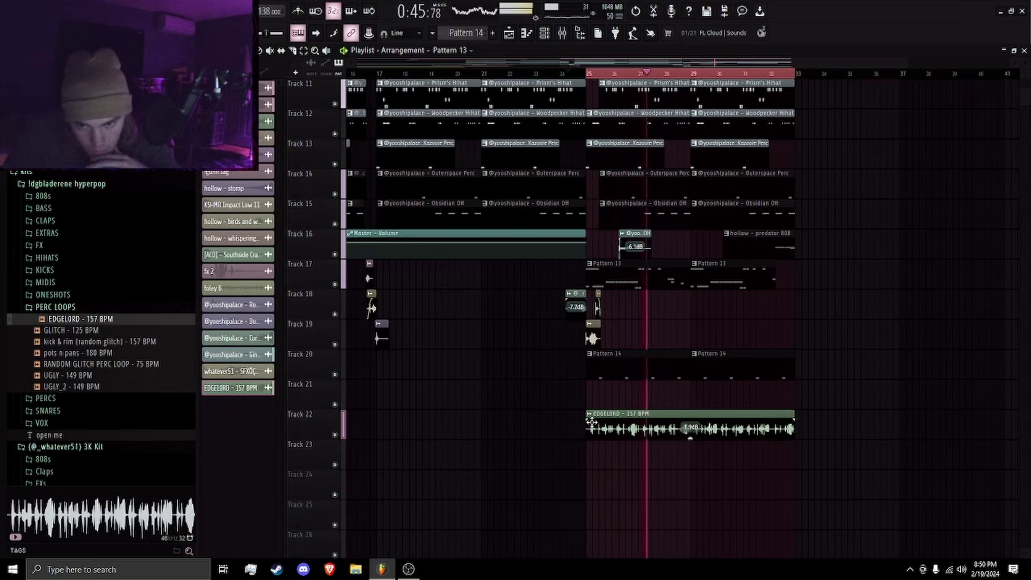
drag(590, 423, 602, 428)
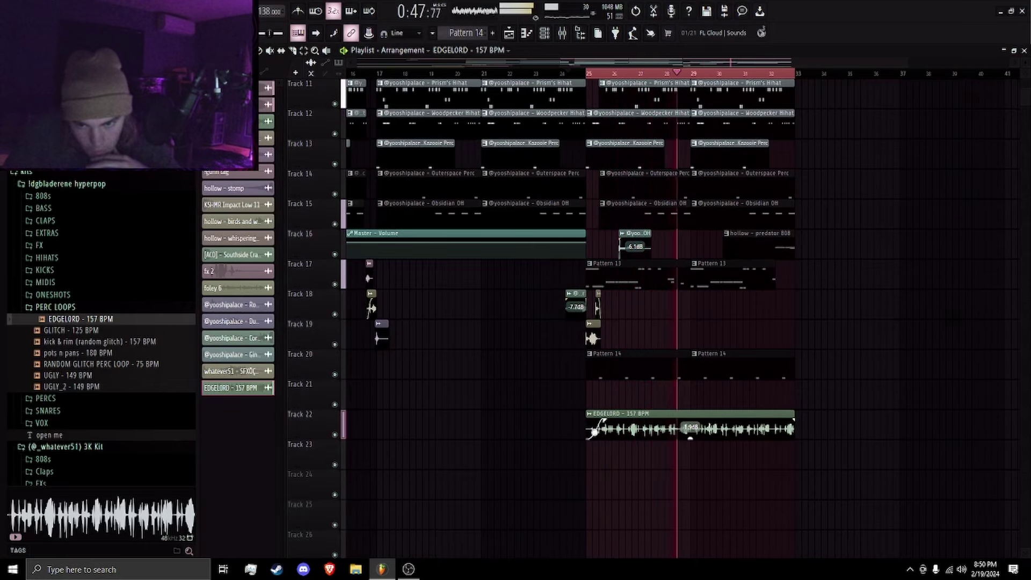
Step: Check the mixer levels and the Gross Beat effect on the SAMPLE mixer track, and return to the playlist
scroll(594, 294, up, 5)
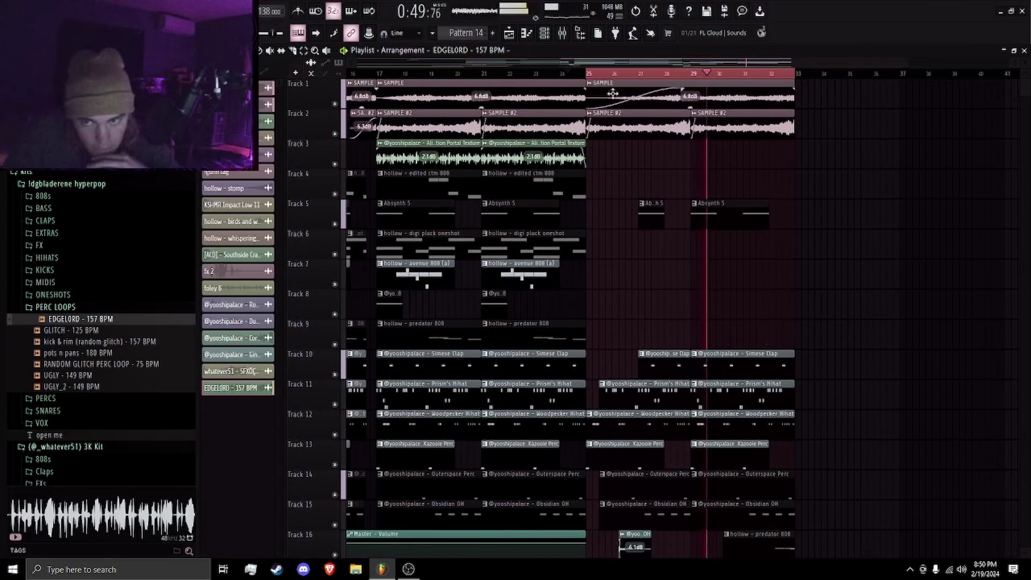
key(F9)
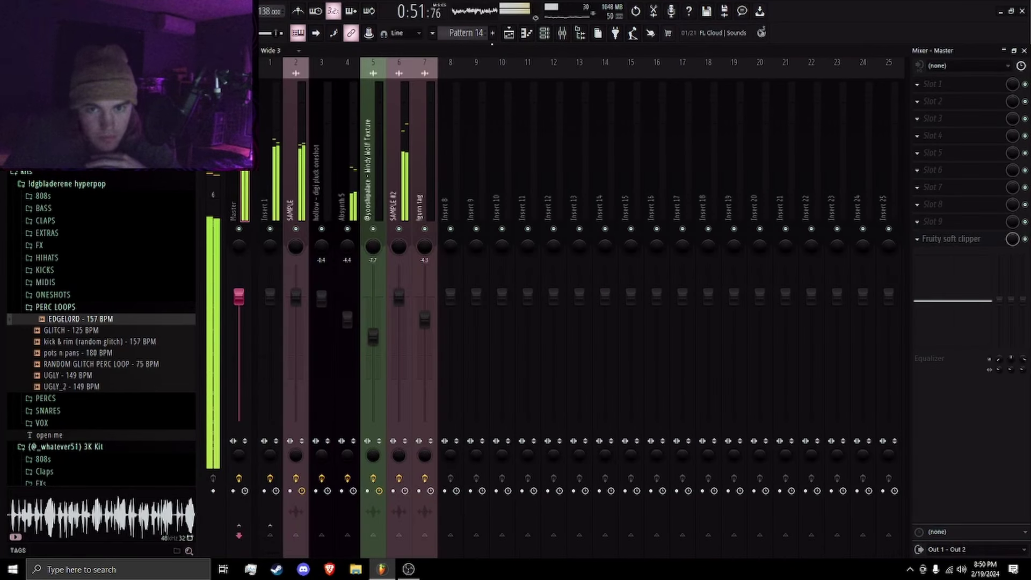
click(508, 34)
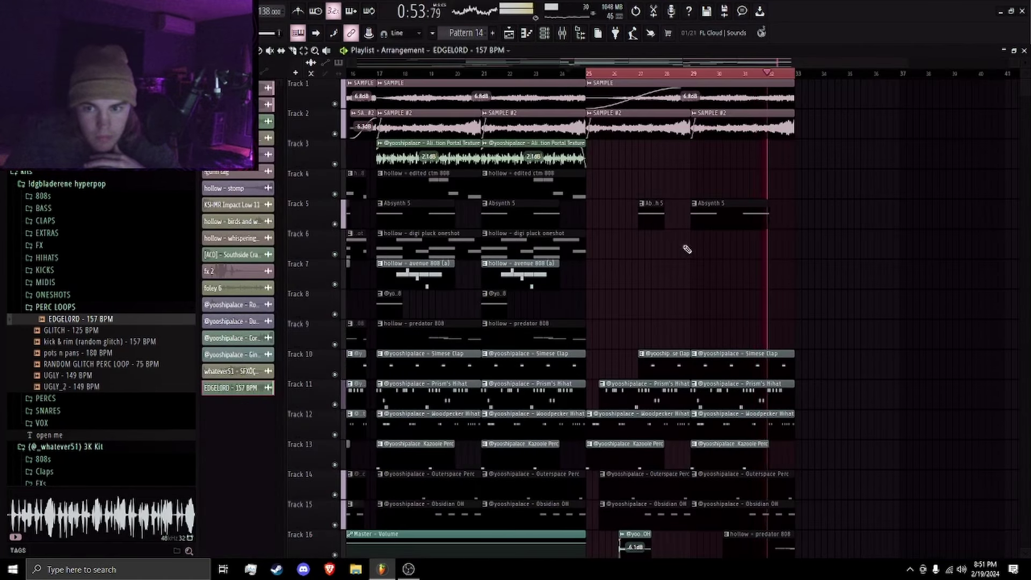
key(F9)
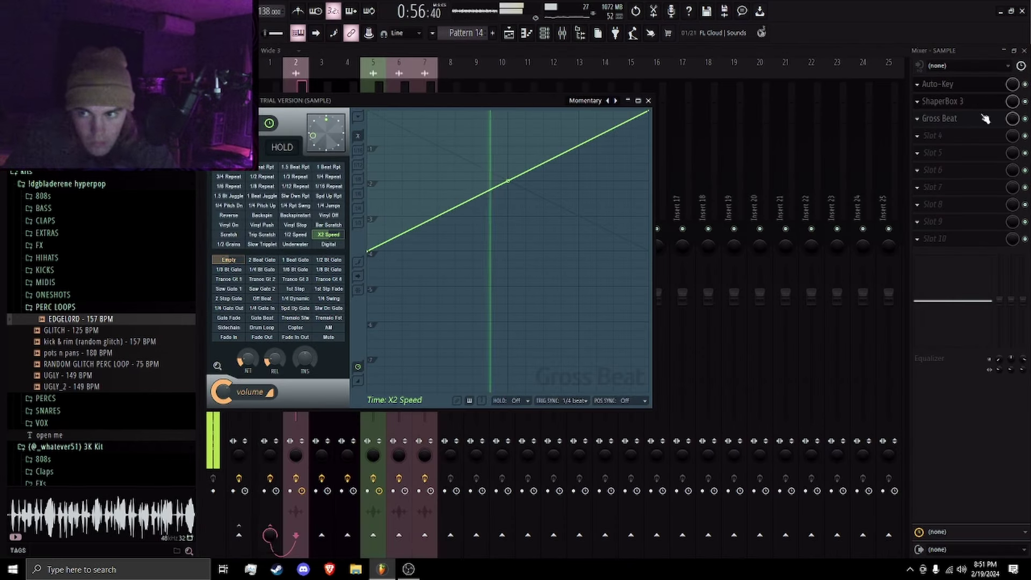
key(F5)
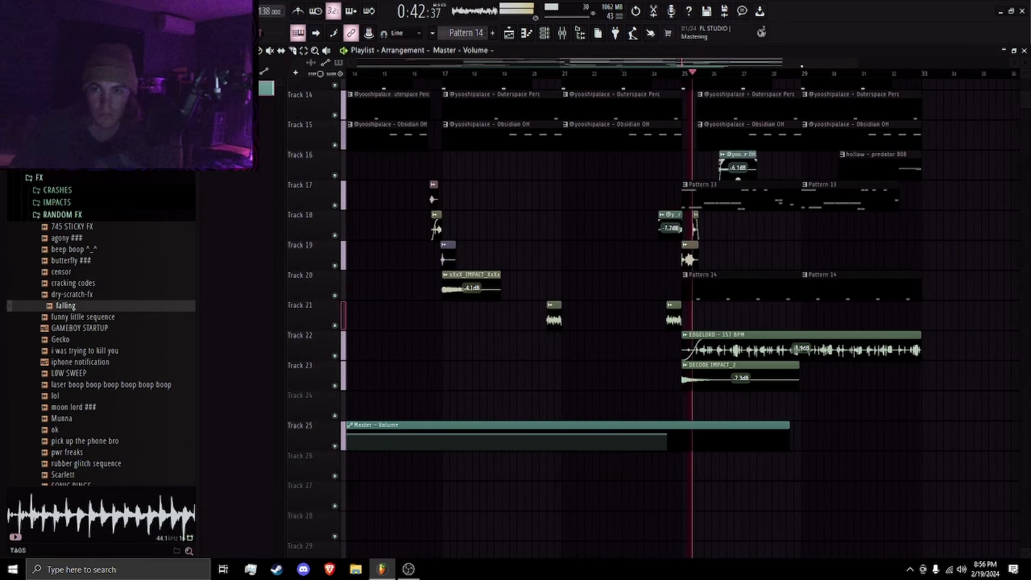
Step: Extend the end of the Master - Volume automation clip on Track 25 further along the timeline
drag(802, 74, 605, 84)
scroll(510, 76, up, 2)
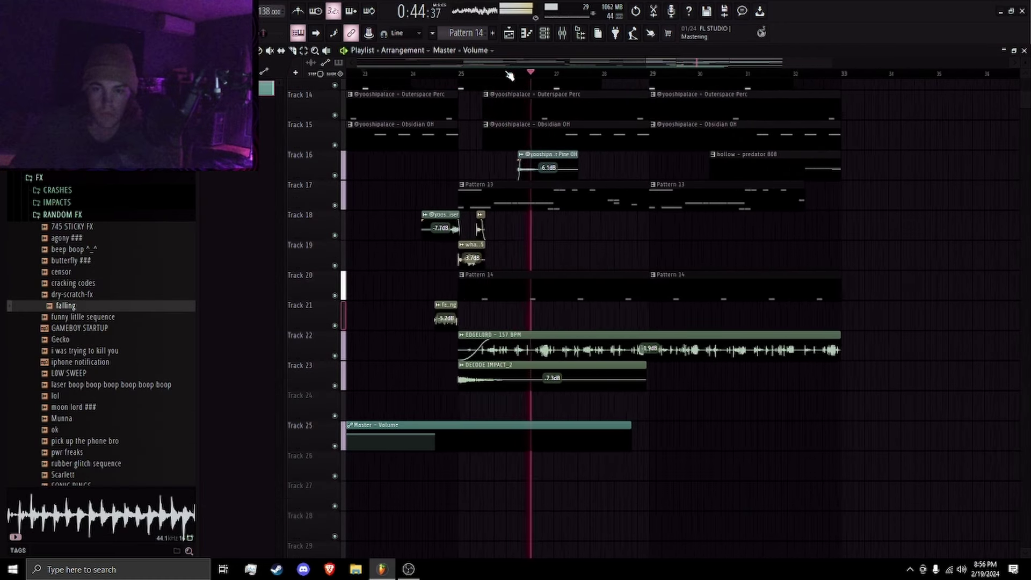
scroll(509, 76, up, 2)
drag(706, 425, 1020, 430)
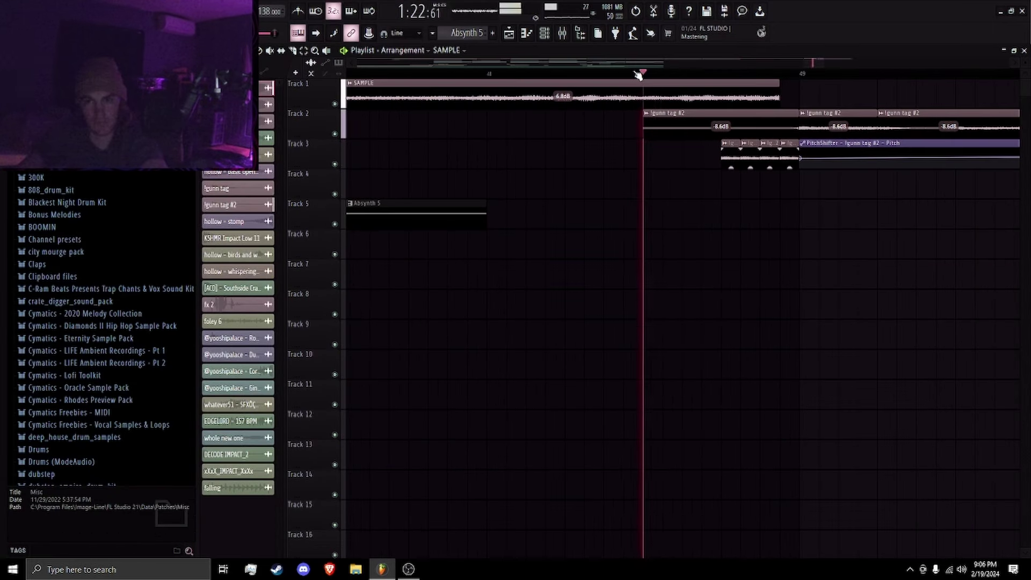
drag(583, 74, 254, 75)
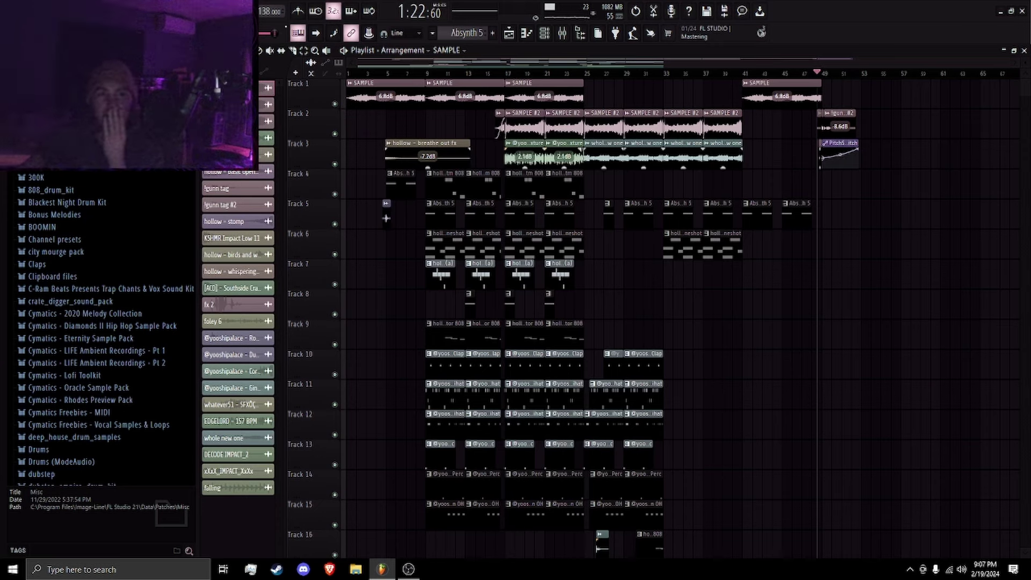
Step: View the project settings and the project's credits and working-time statistics, and close the settings
click(107, 7)
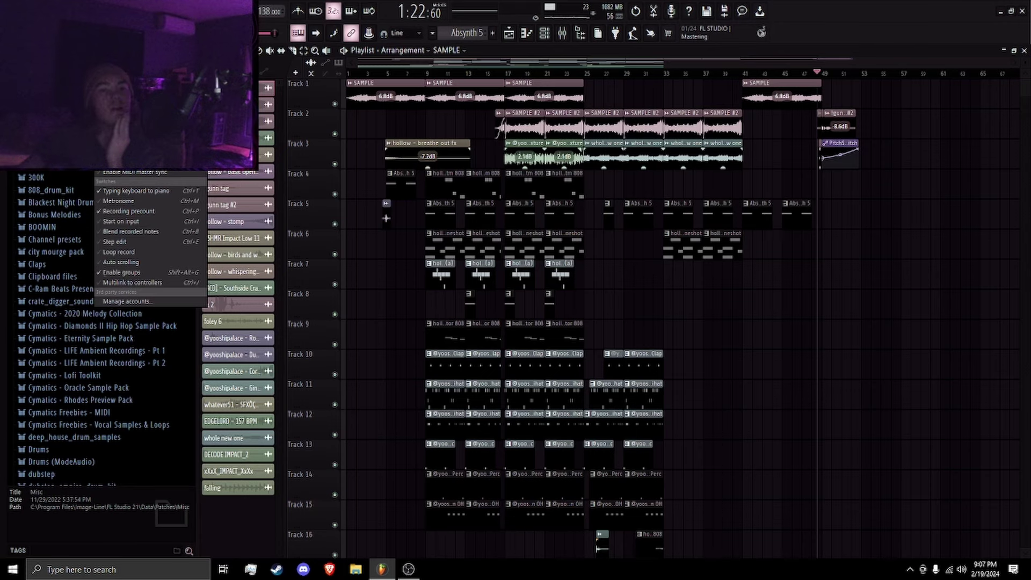
click(122, 44)
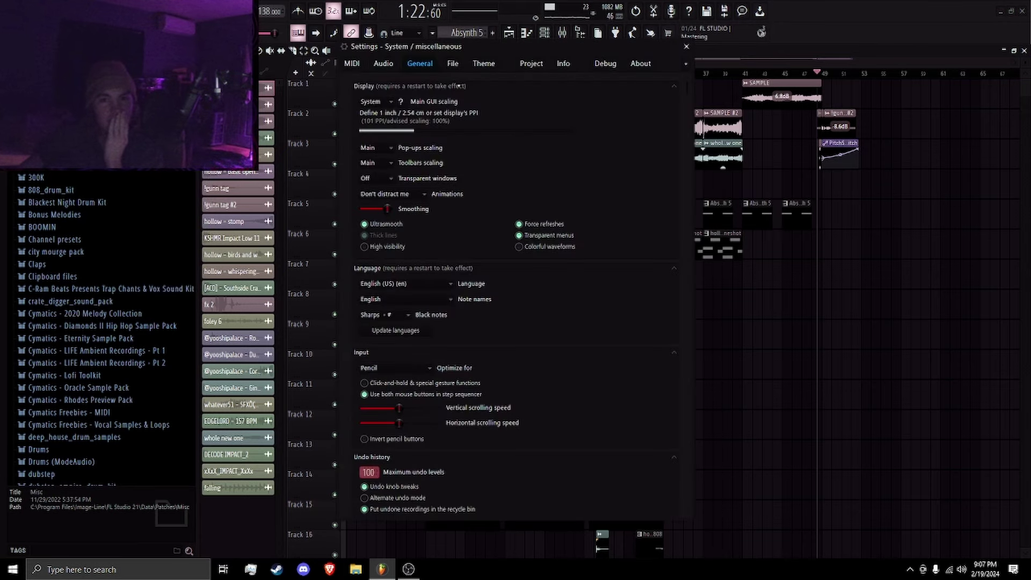
click(531, 64)
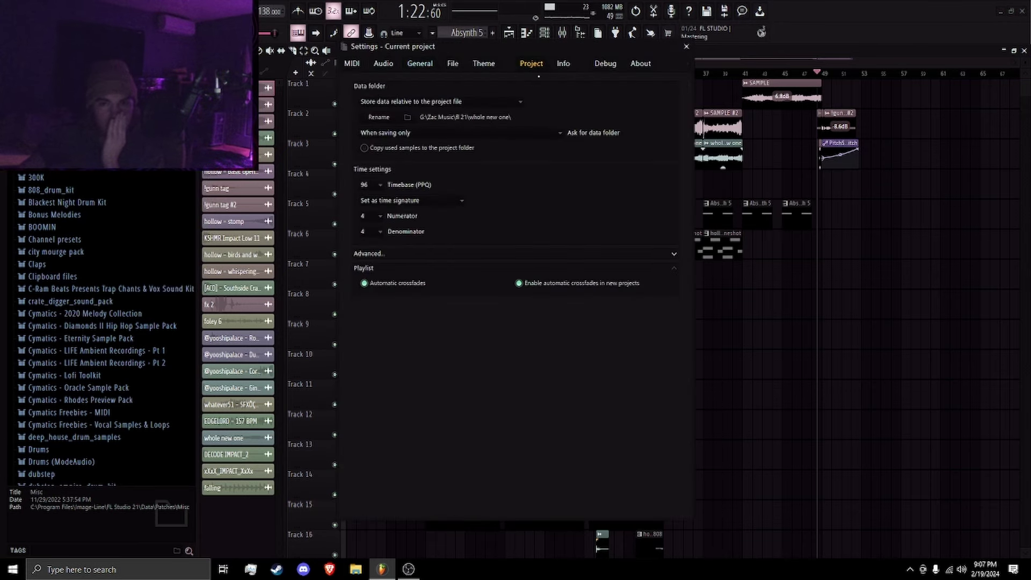
click(560, 71)
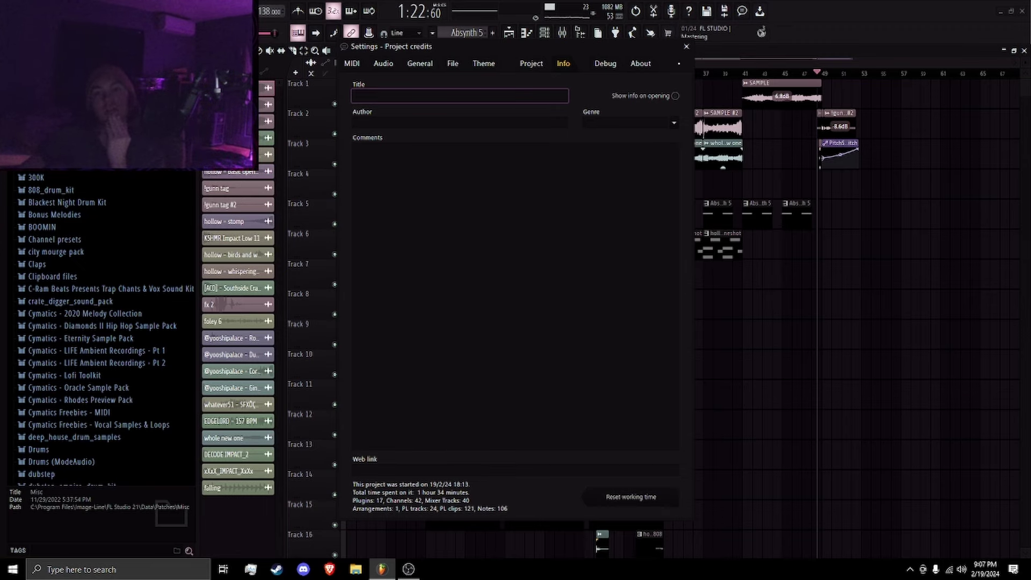
click(687, 47)
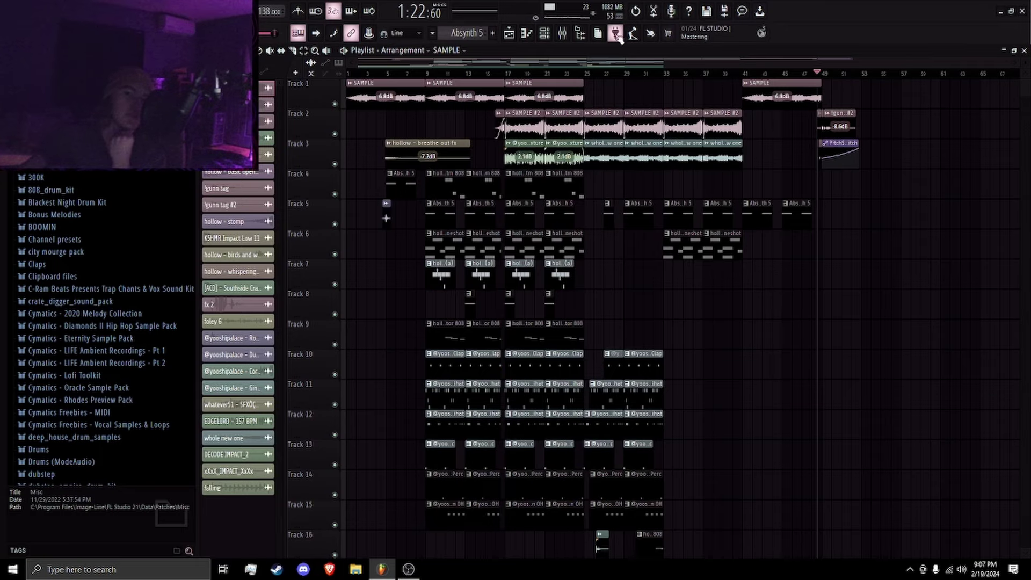
Step: Look through all the mixer tracks and inspect the effect slots of several inserts, including Windy Wolf Texture, SAMPLE #2 and SAMPLE
click(563, 34)
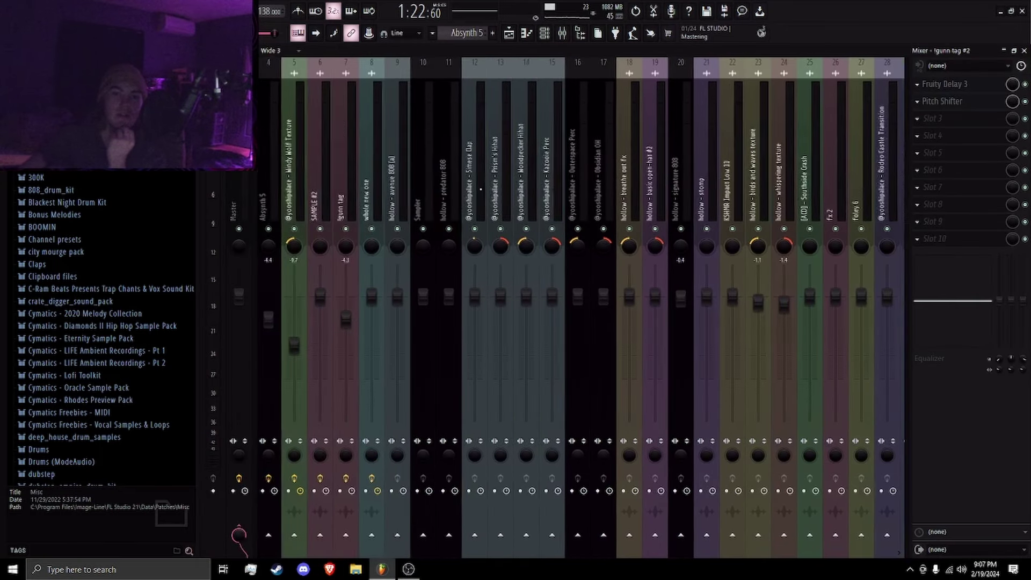
scroll(480, 188, down, 10)
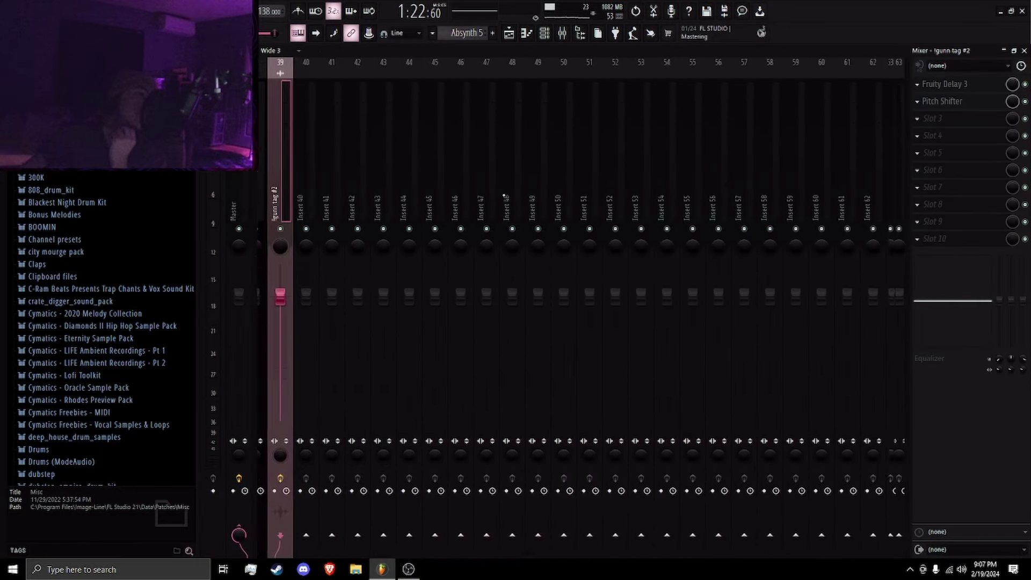
scroll(508, 198, up, 8)
scroll(514, 194, up, 5)
click(373, 161)
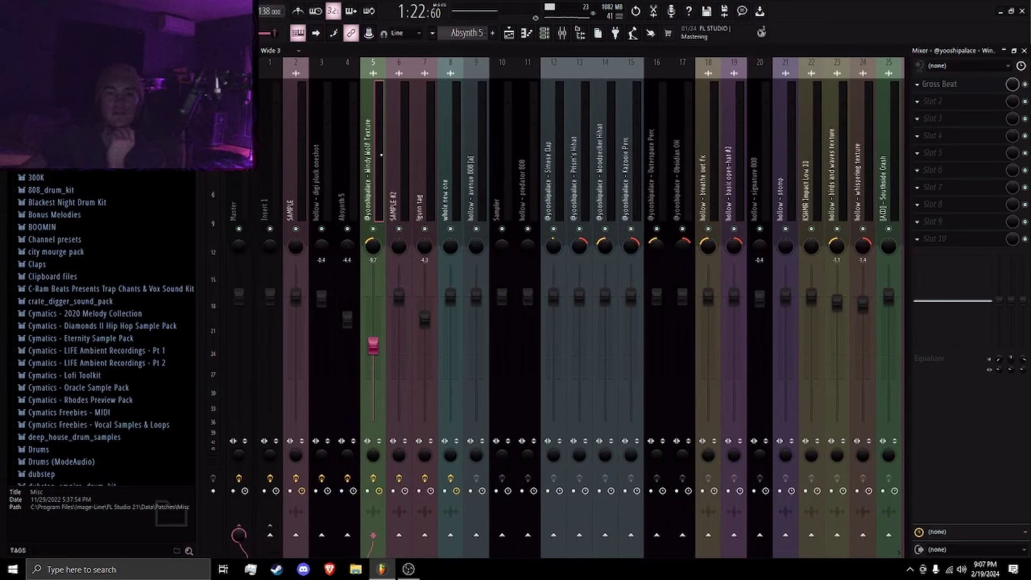
click(399, 161)
click(483, 159)
drag(484, 159, 451, 148)
scroll(450, 151, up, 8)
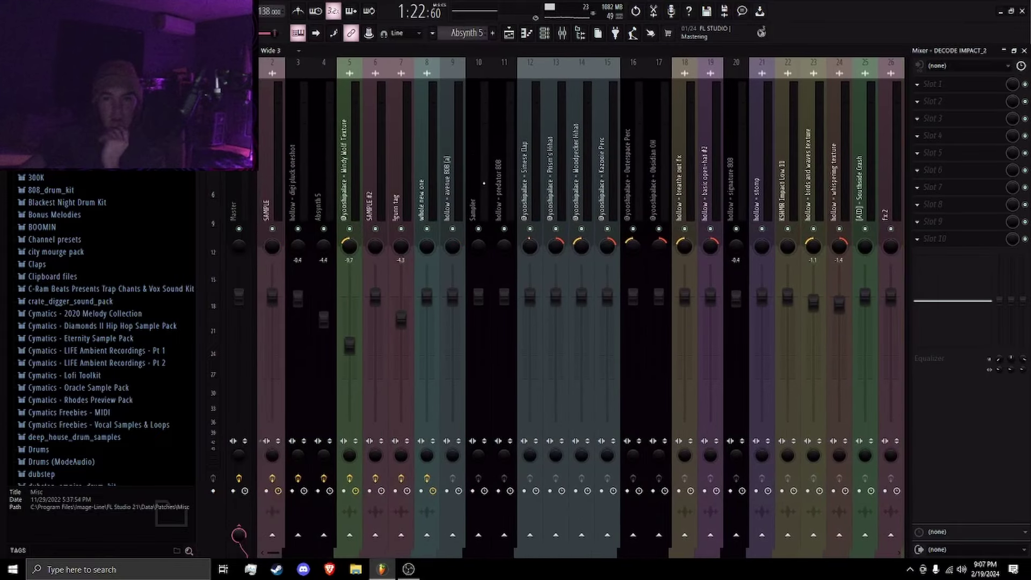
drag(376, 166, 290, 177)
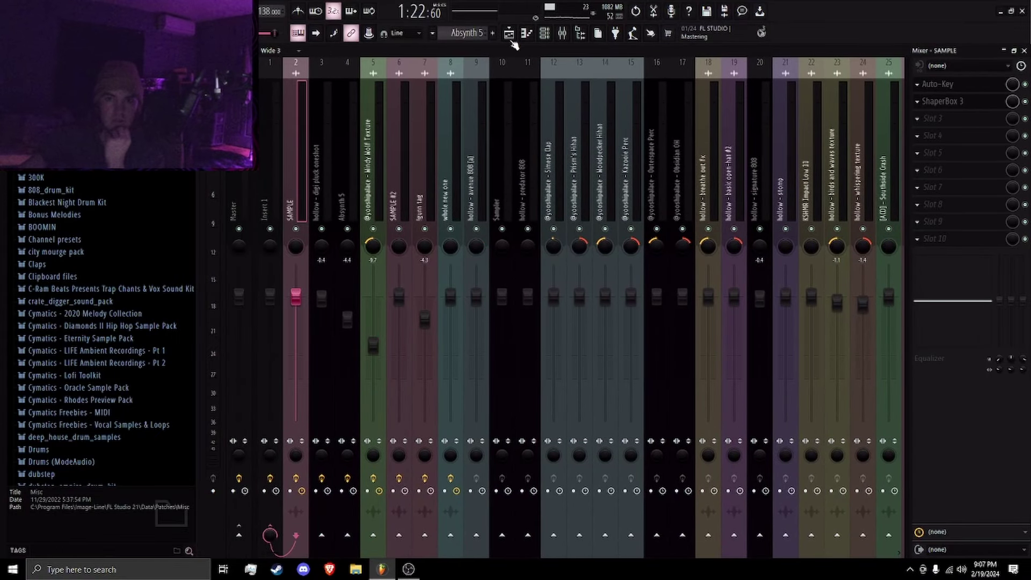
Step: Set the channel rack's filter to All and look through the list of channels
click(509, 34)
click(544, 34)
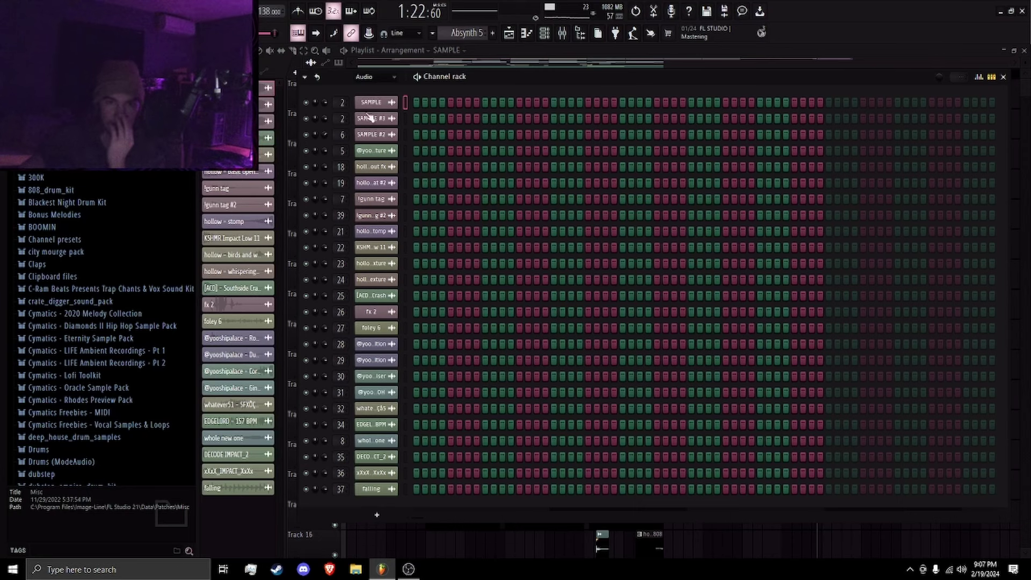
click(370, 90)
scroll(471, 213, down, 5)
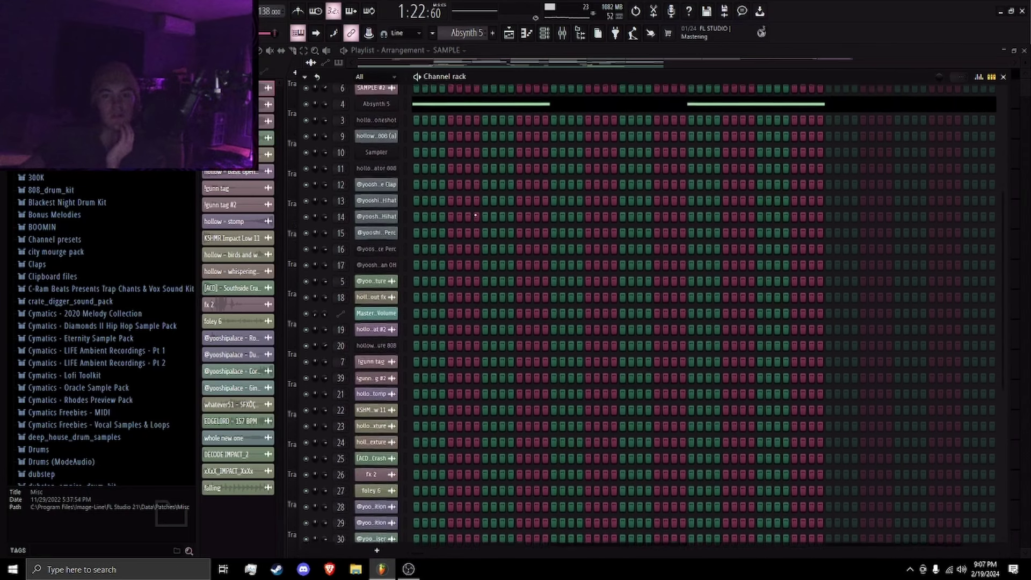
scroll(488, 218, up, 5)
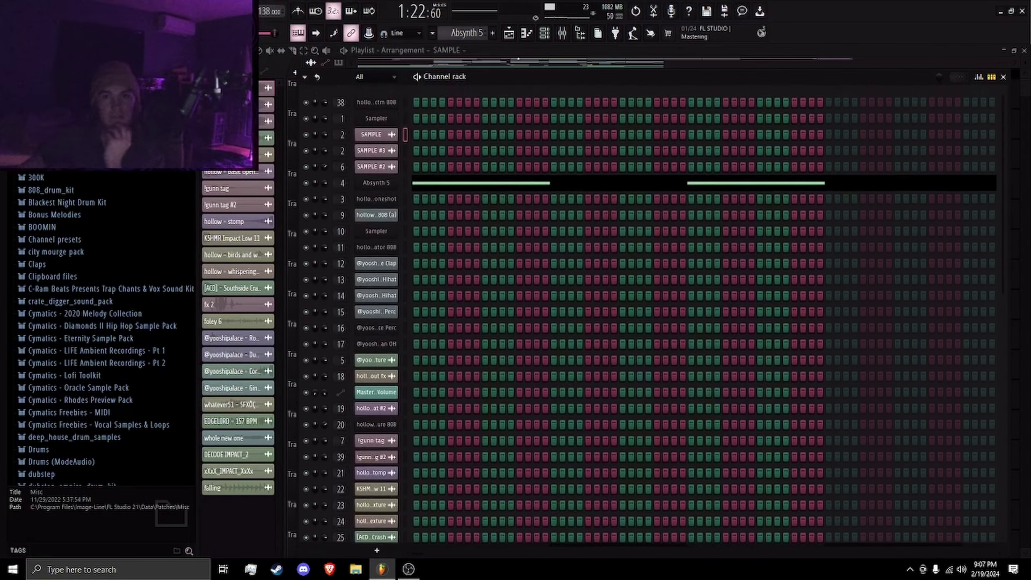
Step: Close the channel rack to return to the playlist and move the playback position to the start of the song
click(510, 36)
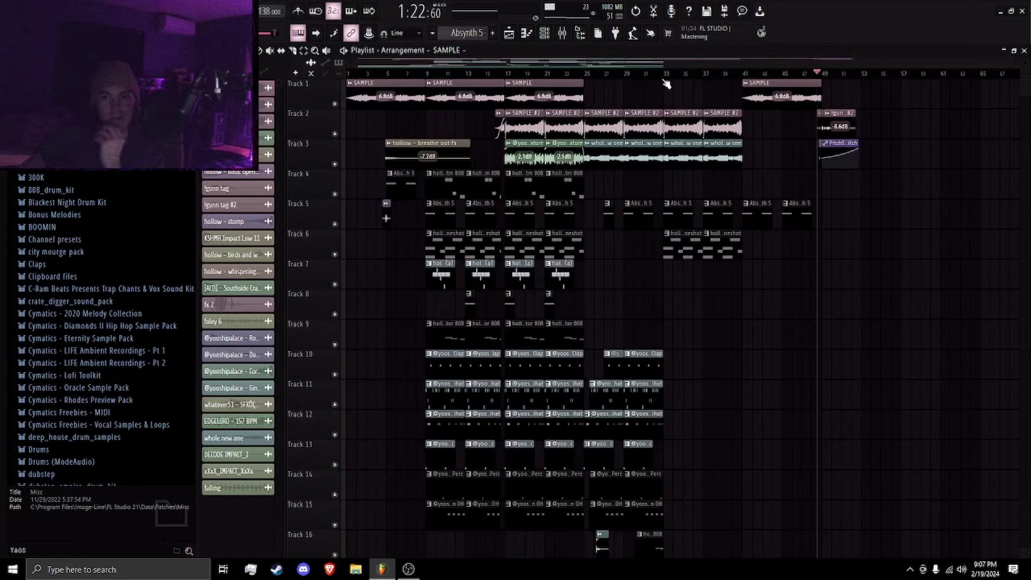
drag(1024, 67, 1024, 48)
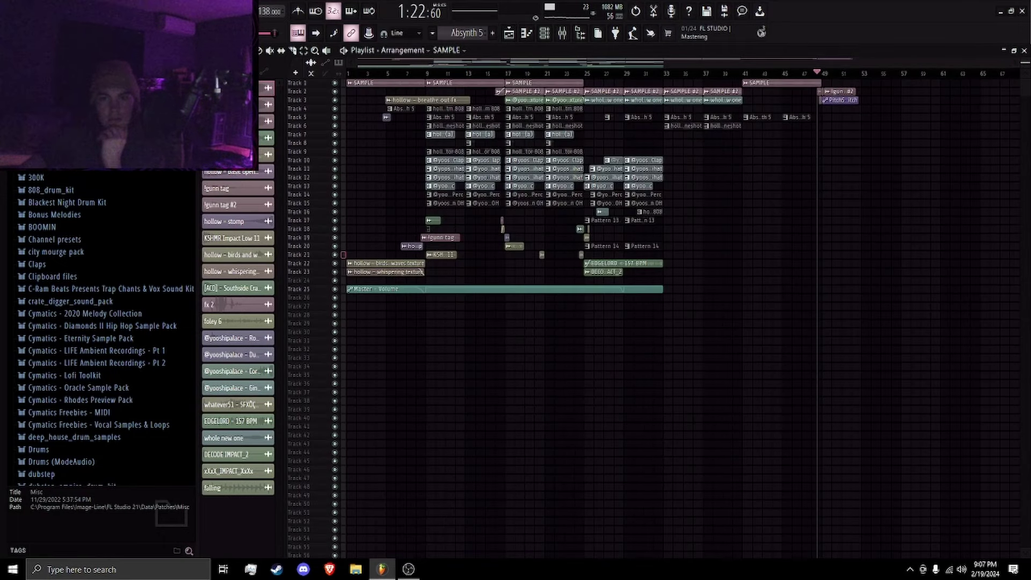
scroll(608, 194, up, 5)
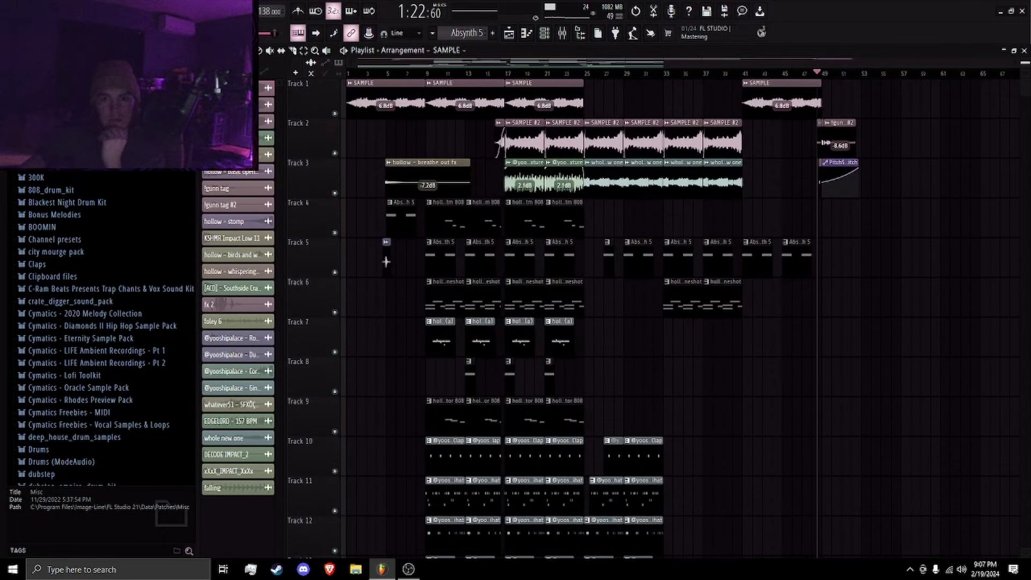
scroll(608, 194, up, 5)
click(466, 75)
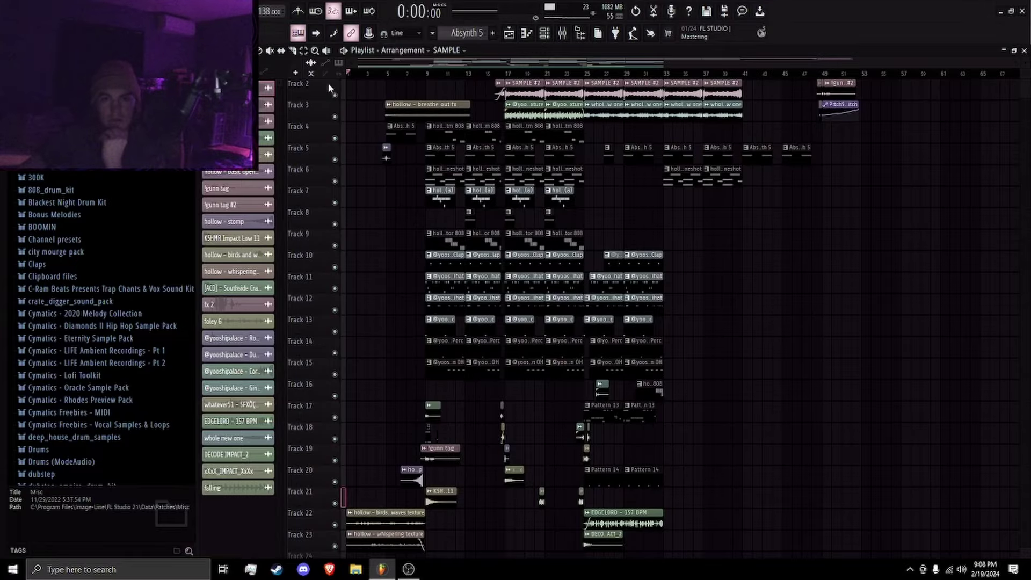
Step: Look over the arrangement's clips from Track 1 down to the Master - Volume automation on Track 25
scroll(398, 76, up, 4)
scroll(508, 233, down, 5)
scroll(494, 210, up, 1)
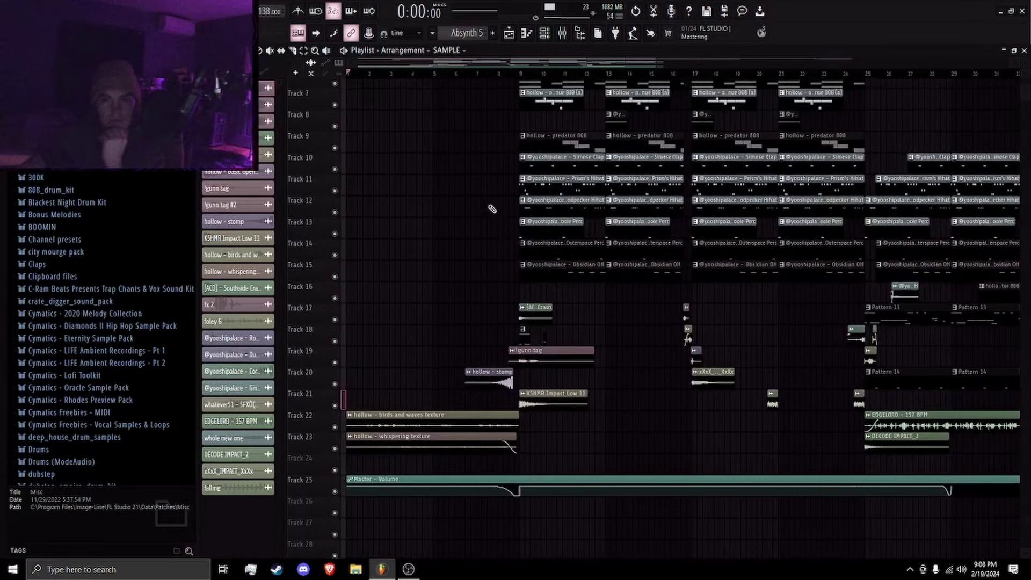
scroll(492, 209, up, 5)
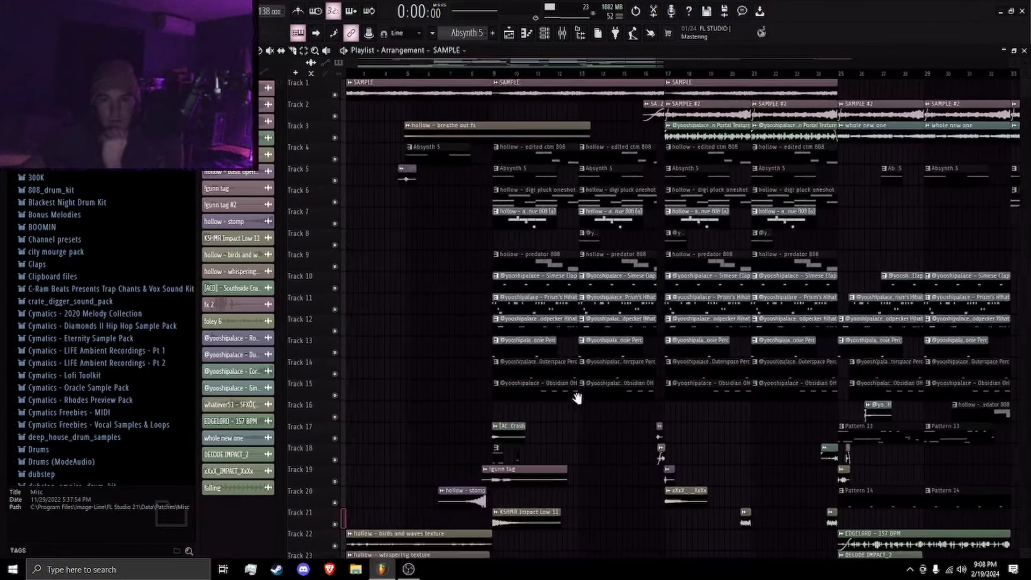
drag(578, 398, 604, 399)
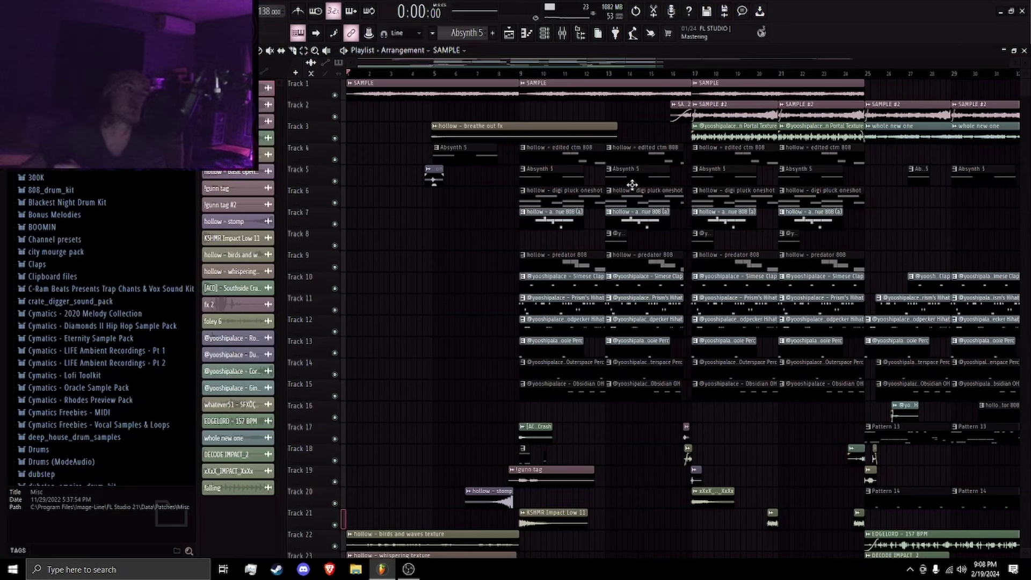